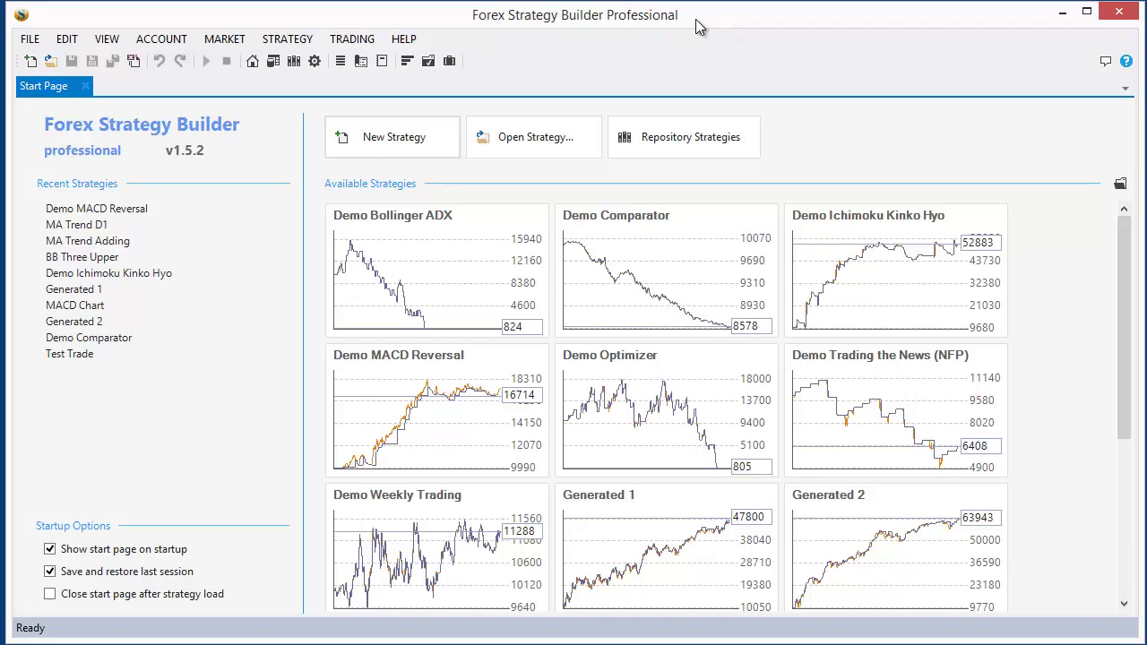
- Download FSB Demo data price history for the EURUSD, USDCHF, GBPUSD and USDJPY symbols
click(274, 61)
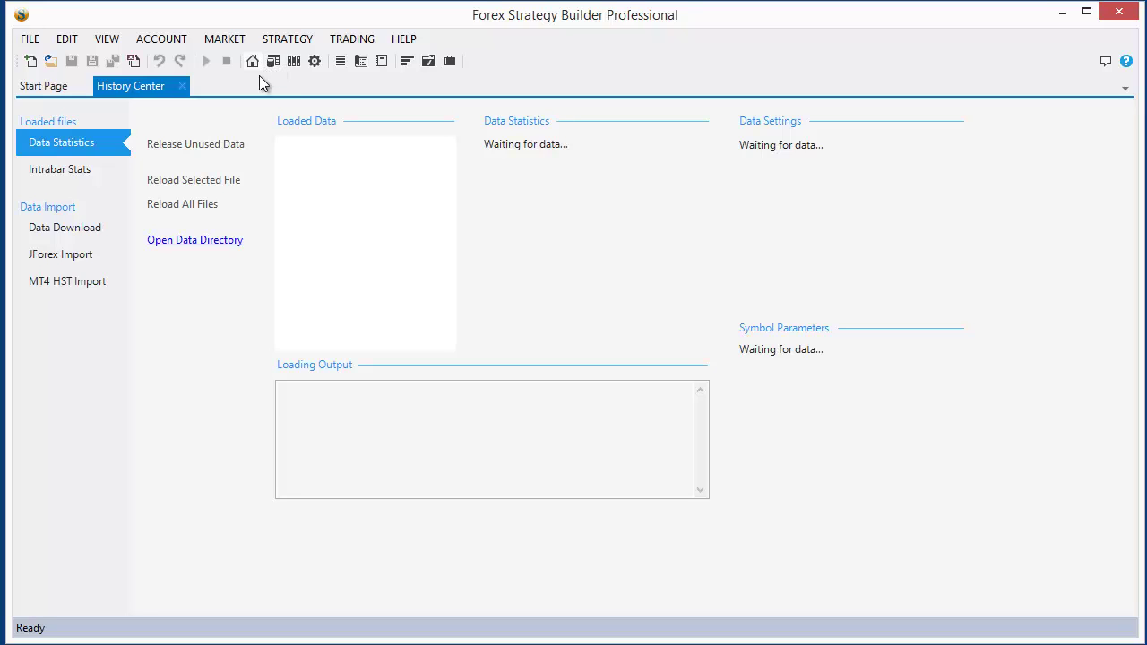
click(101, 230)
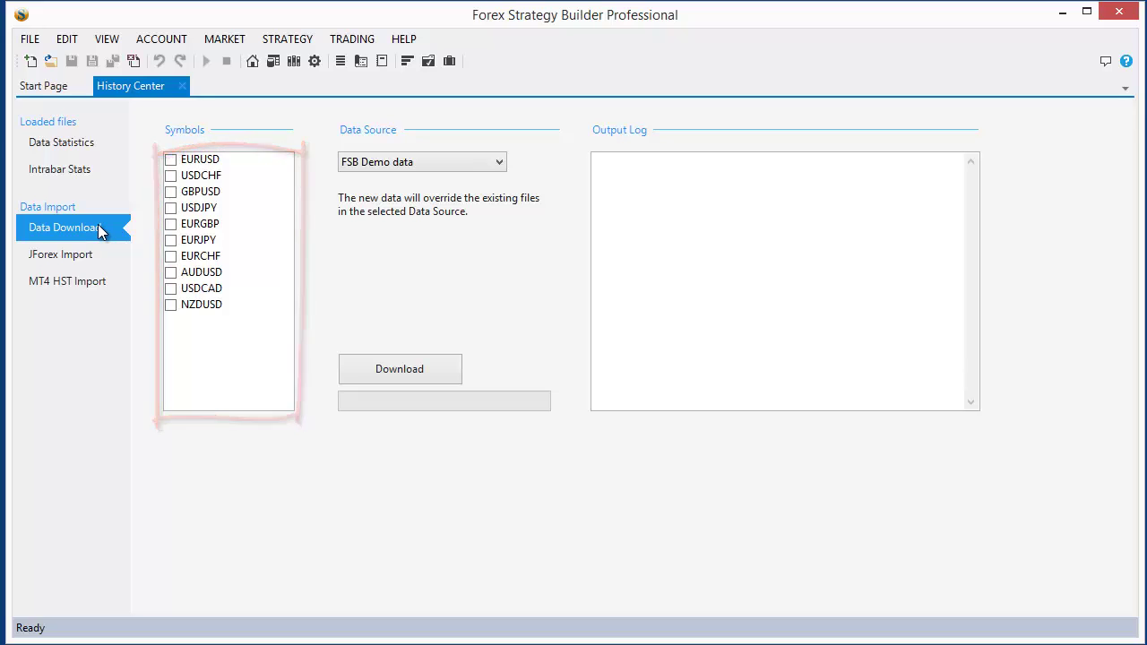
click(170, 160)
click(171, 176)
click(171, 192)
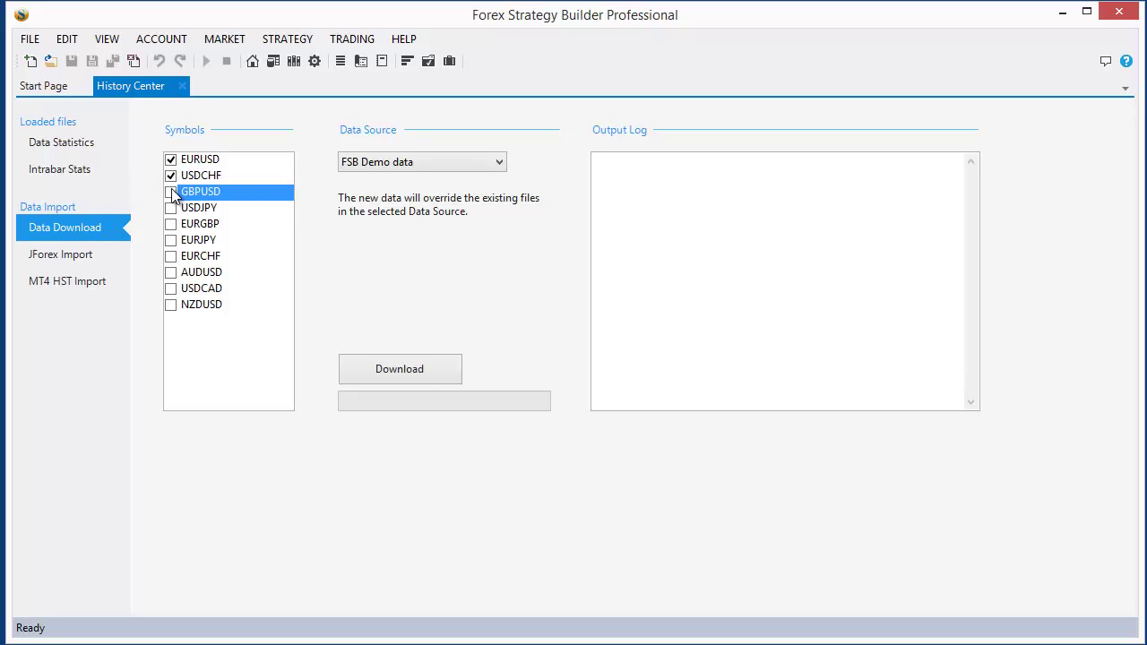
click(170, 208)
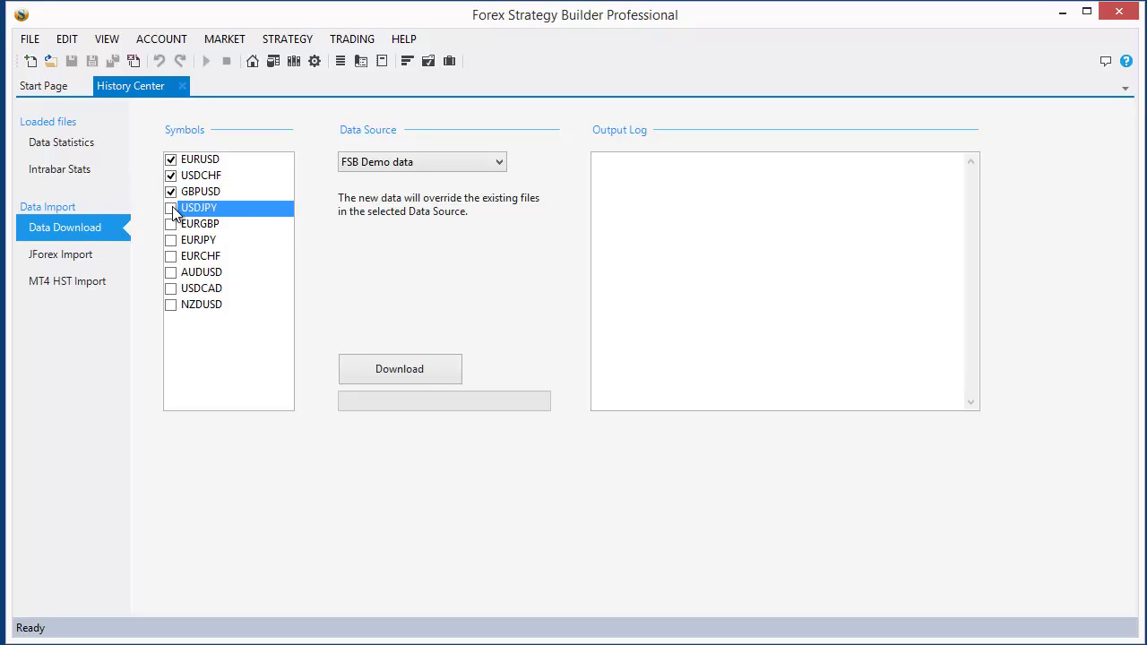
click(424, 380)
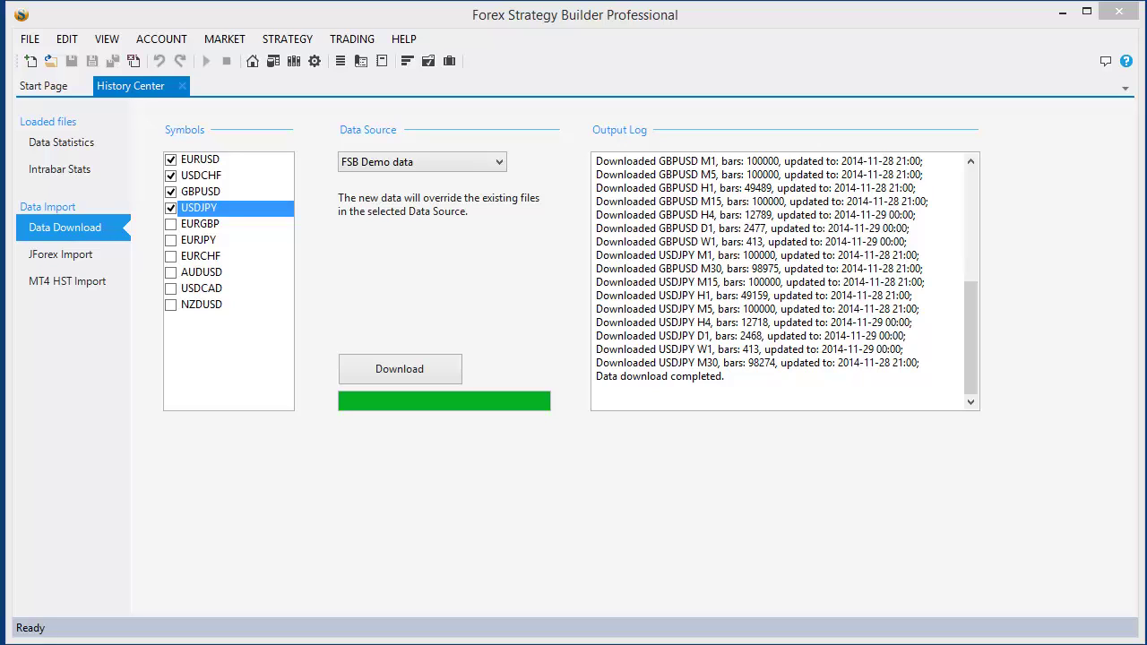
- Review the EURUSD symbol settings and choose USD as account currency with 1/100 leverage for the default profile
click(319, 64)
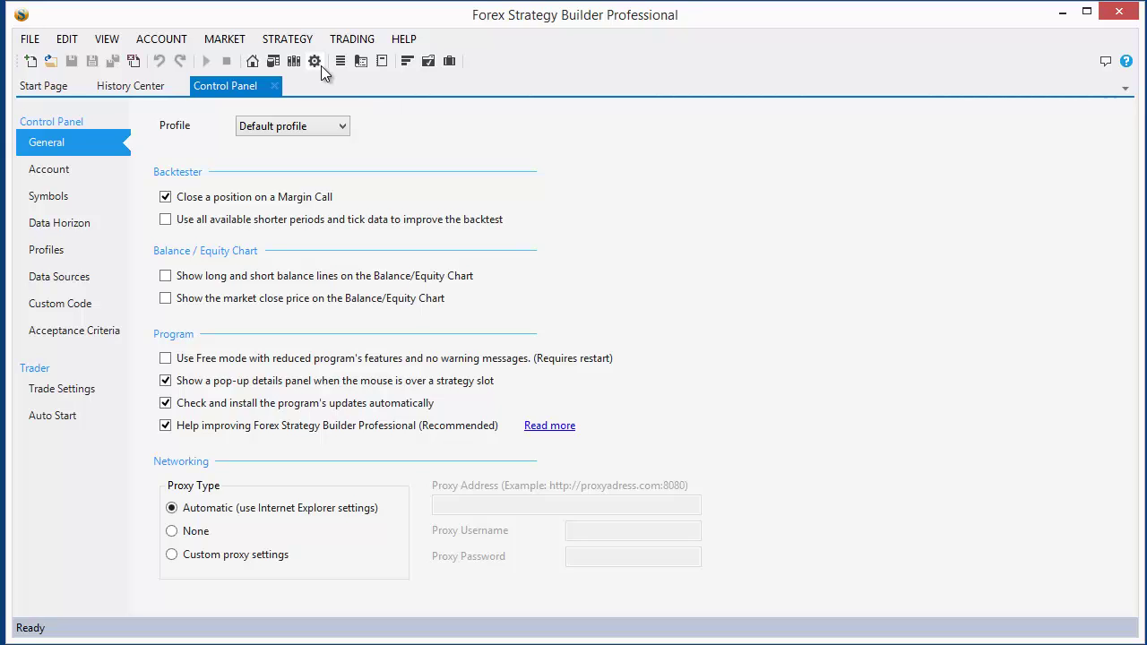
click(61, 197)
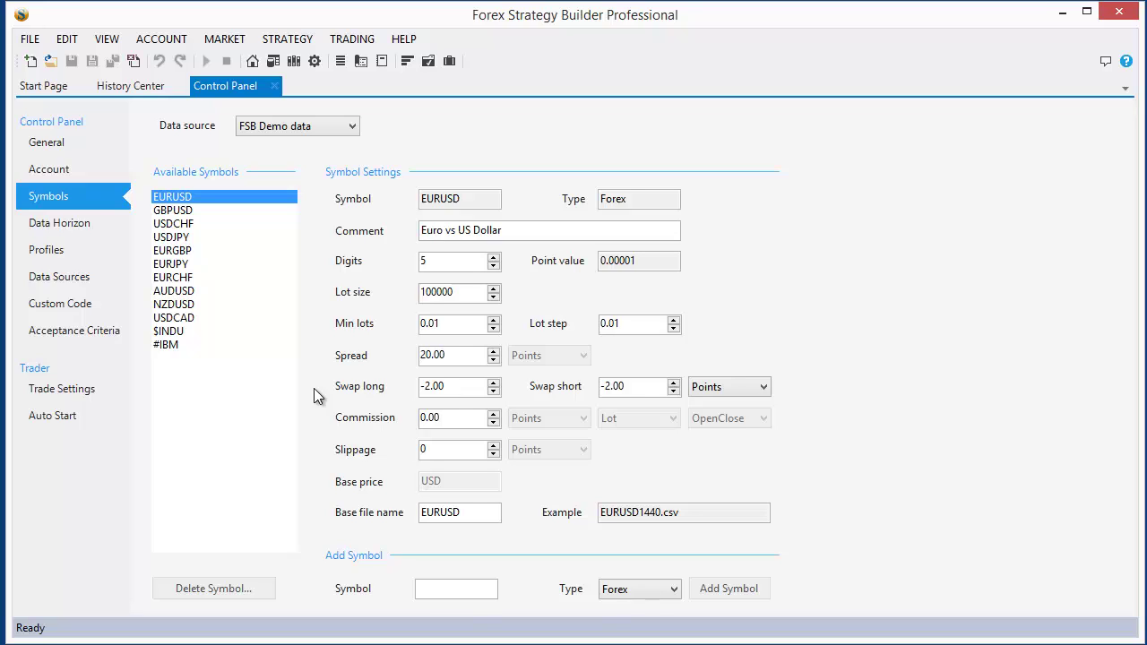
click(92, 169)
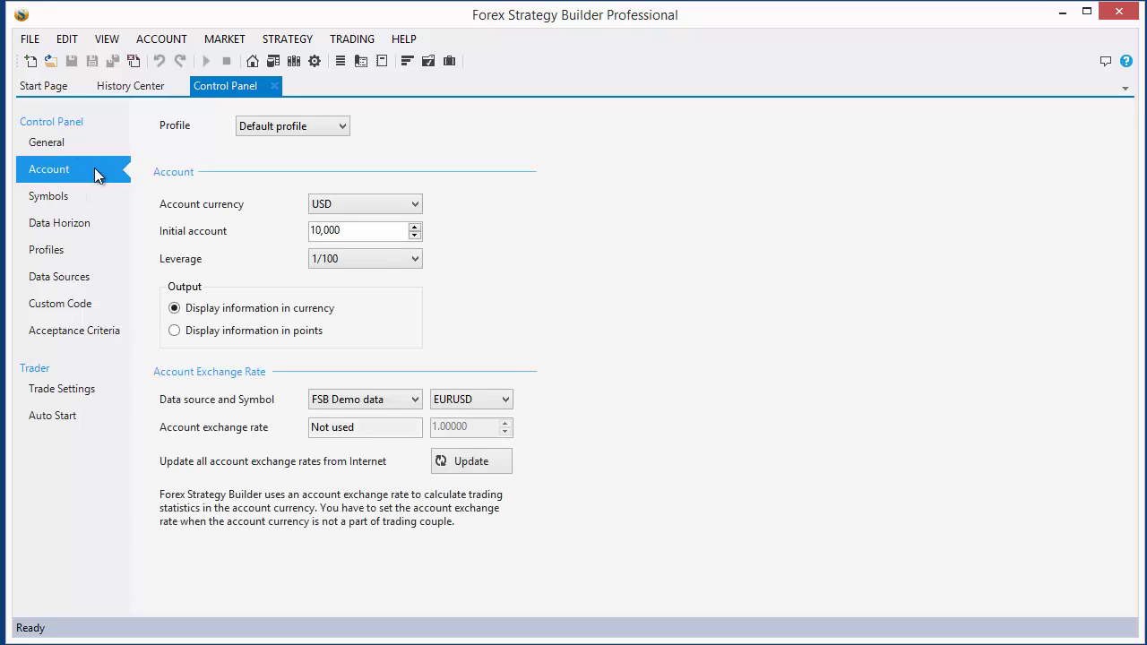
click(415, 208)
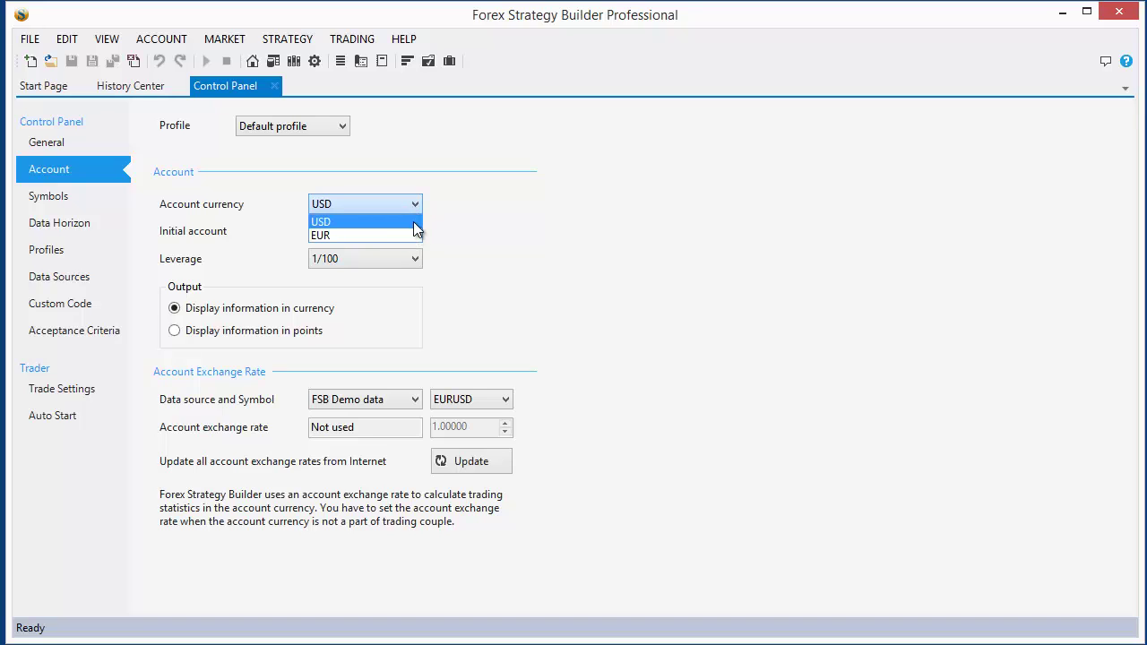
click(415, 223)
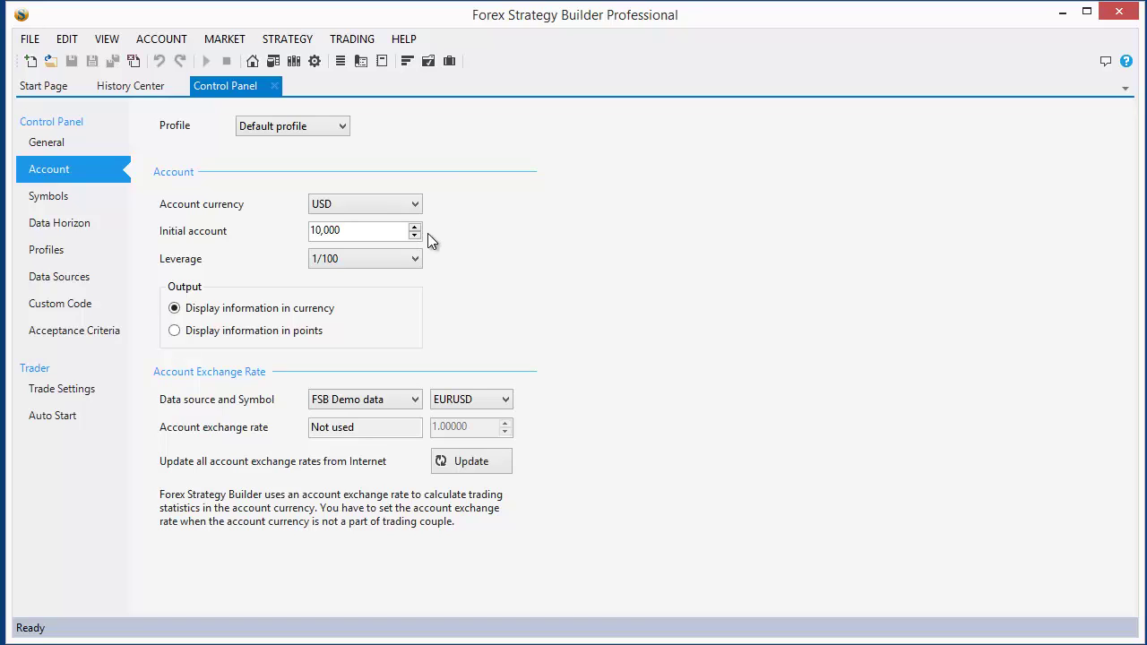
drag(361, 235, 283, 234)
click(345, 233)
click(417, 258)
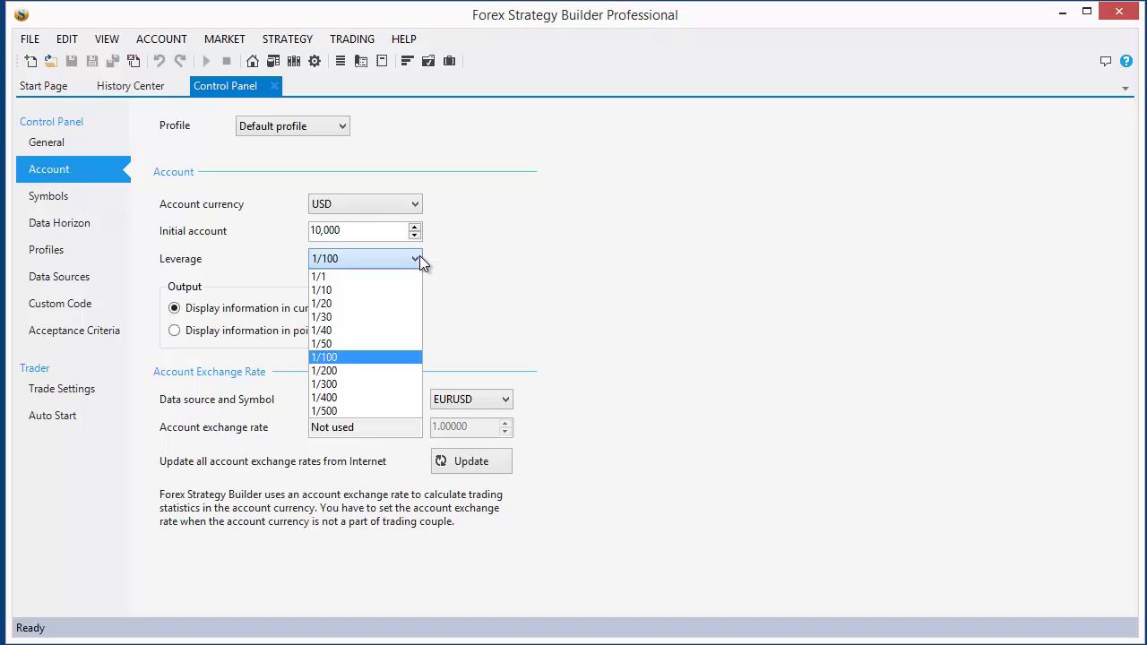
click(390, 356)
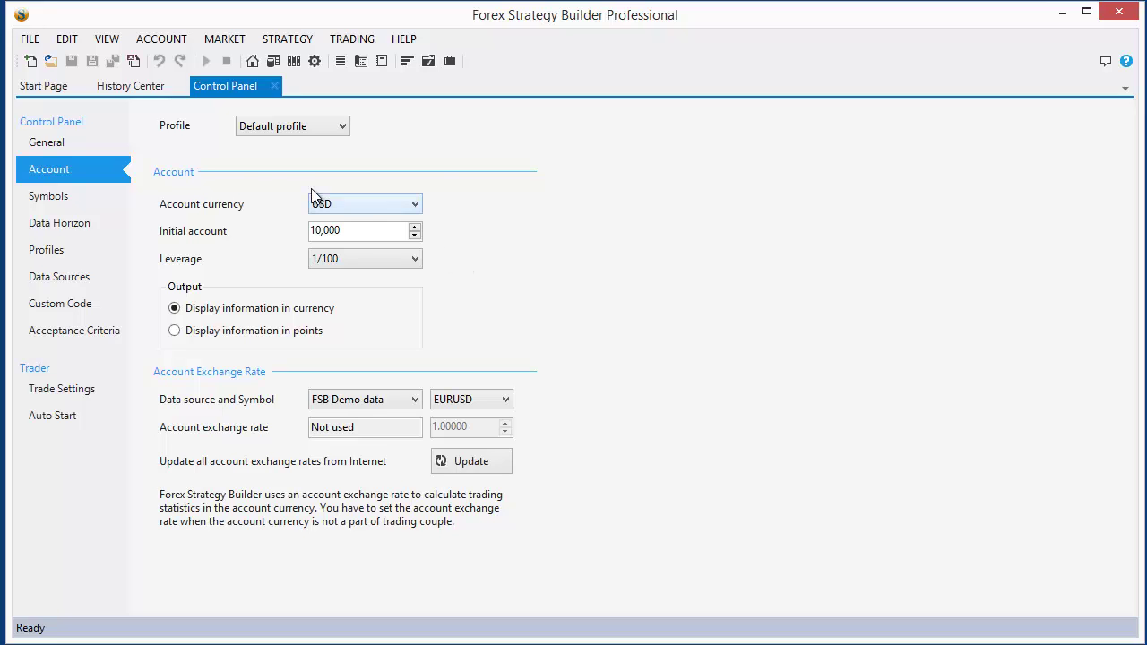
- Create a new strategy on the EURUSD symbol with the D1 period
click(31, 62)
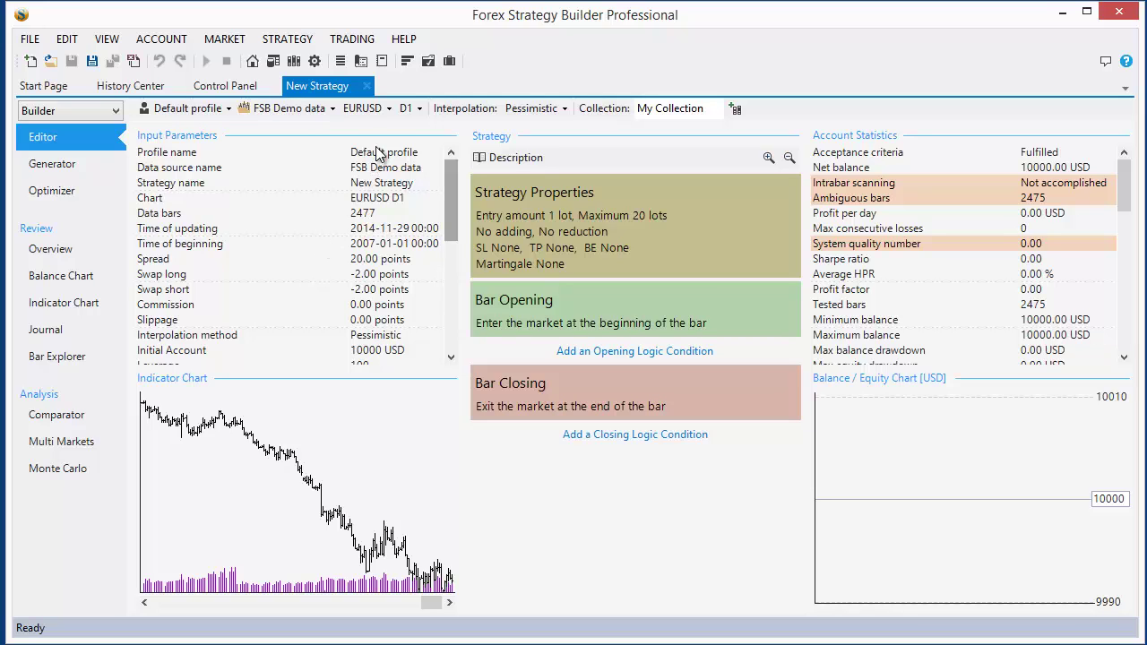
click(389, 109)
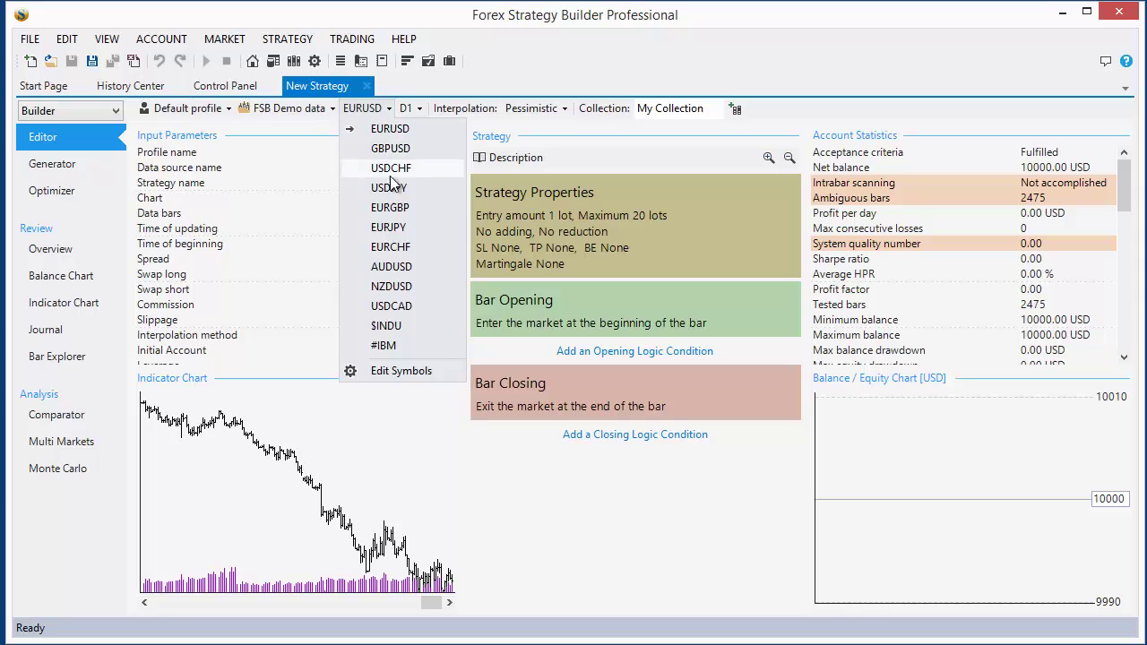
click(390, 128)
click(414, 108)
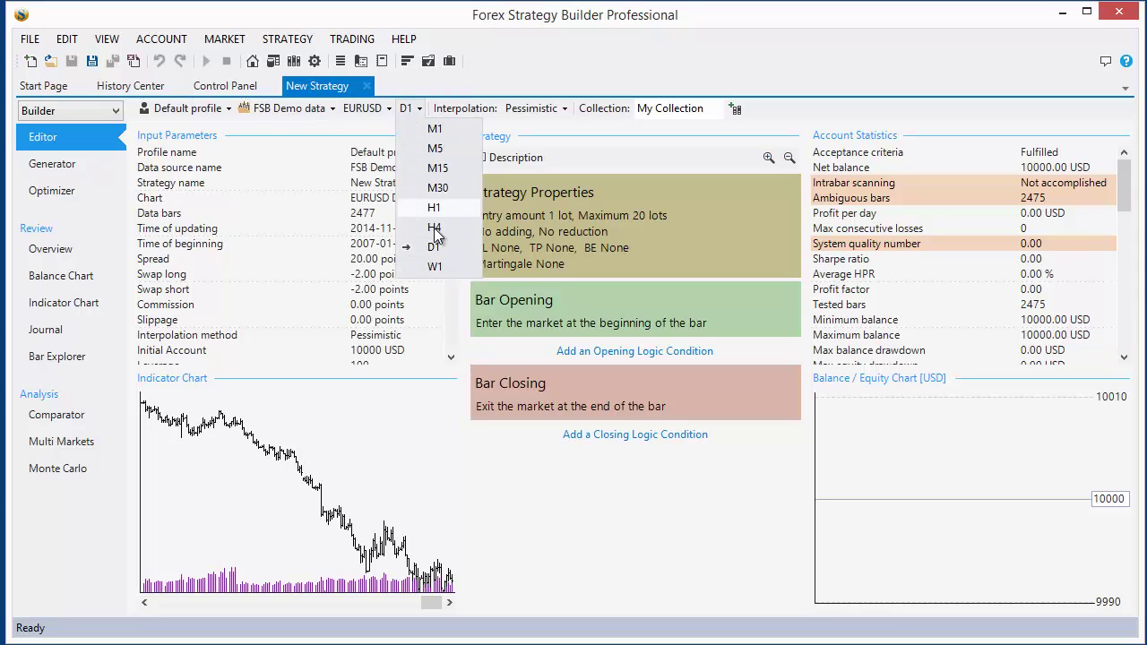
click(437, 248)
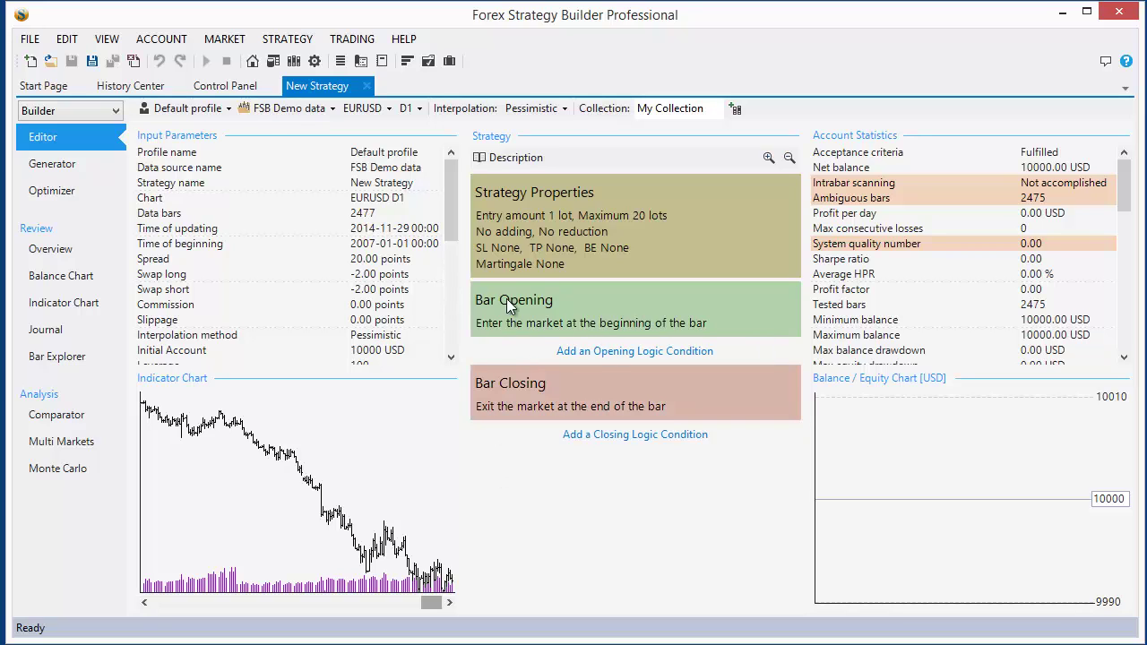
- Set the entry units for a new position to 0.1 lots in the strategy properties
click(521, 246)
mouse_move(520, 248)
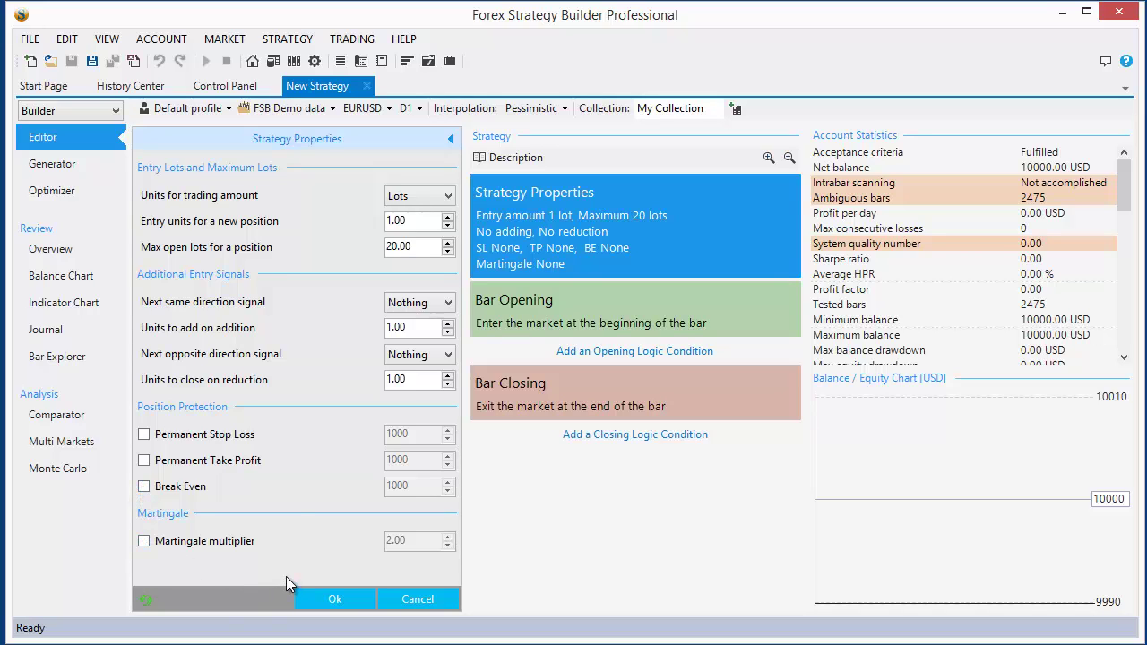
click(416, 221)
text(0.1)
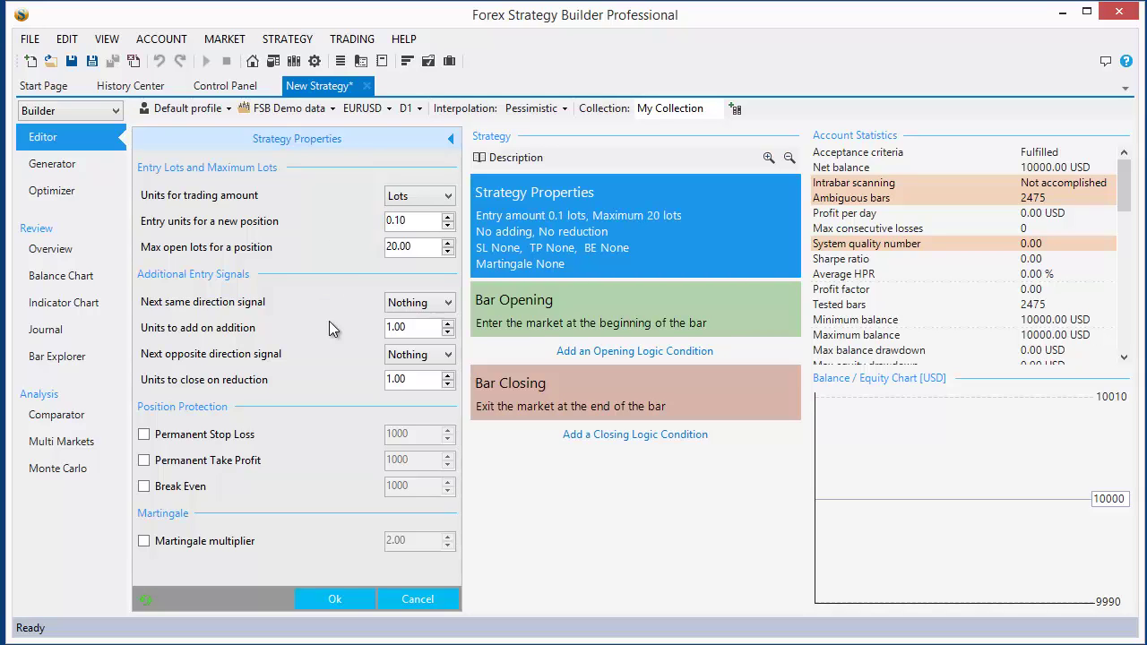
click(337, 599)
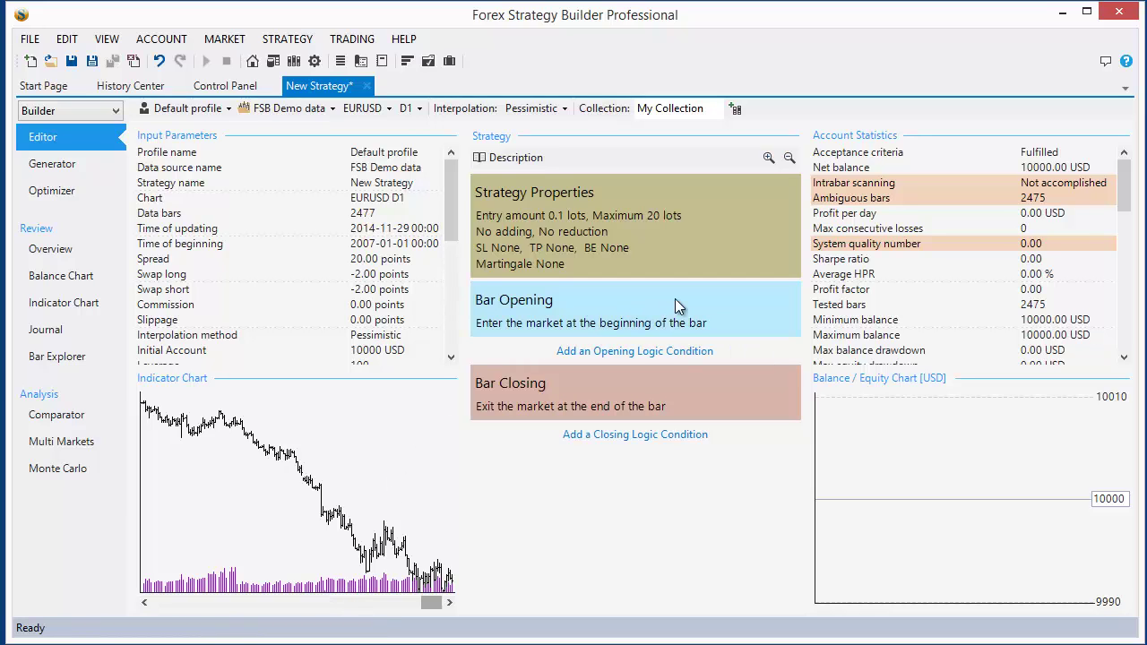
- Replace the opening point of the position with the Fractal indicator using the "Enter long at Up Fractal" logic
mouse_move(675, 305)
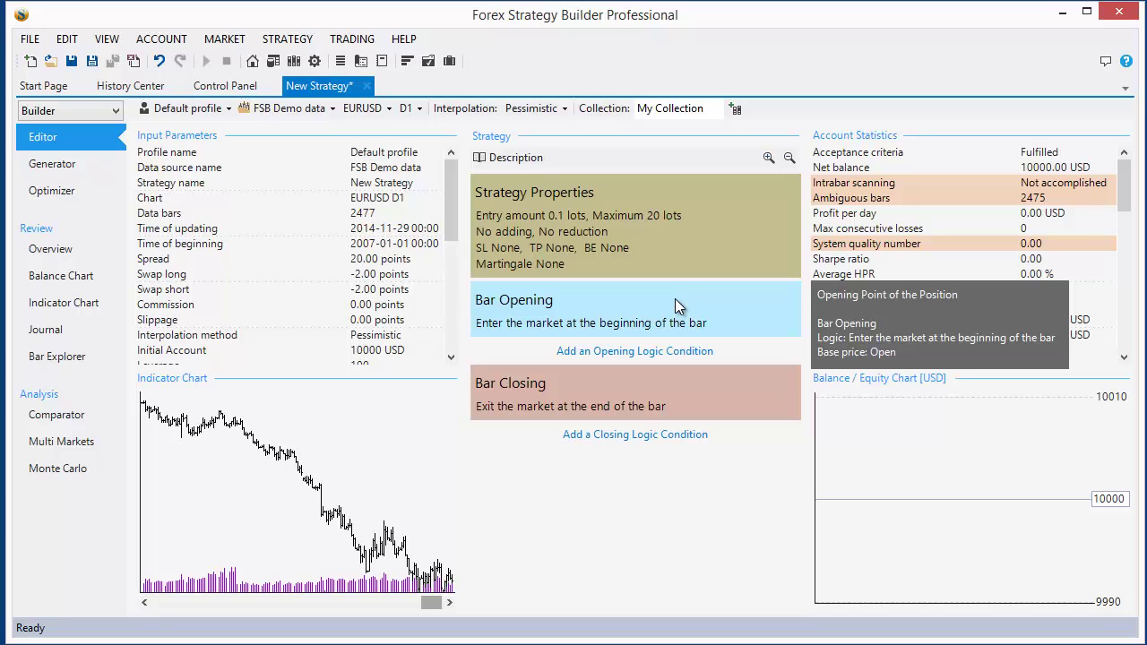
click(675, 299)
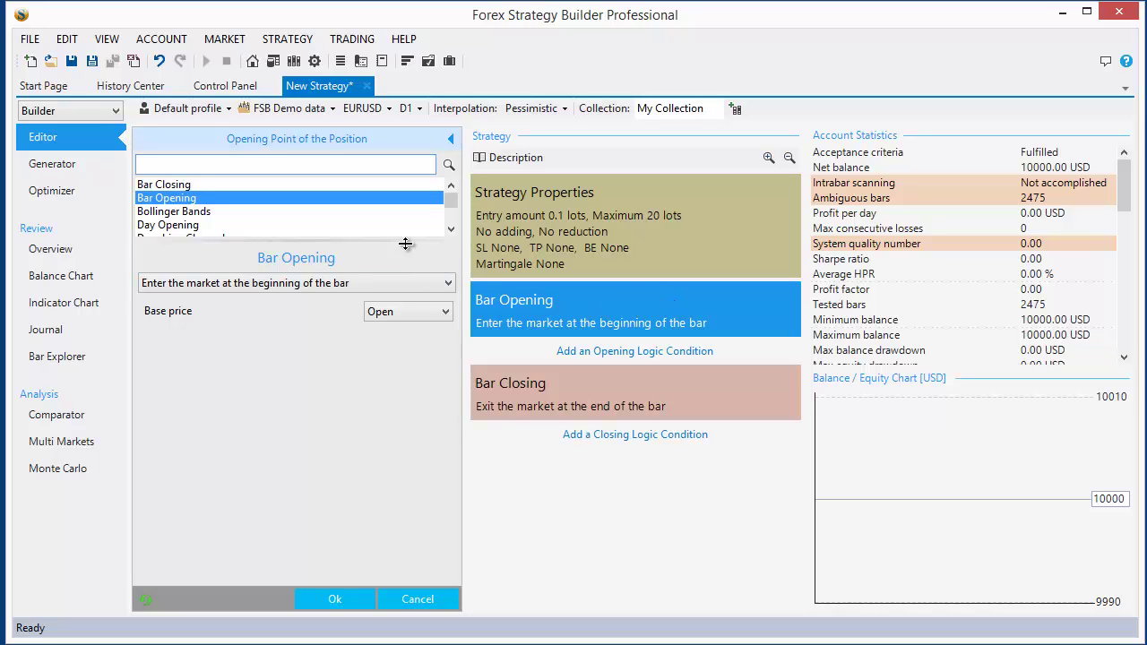
drag(406, 242, 404, 280)
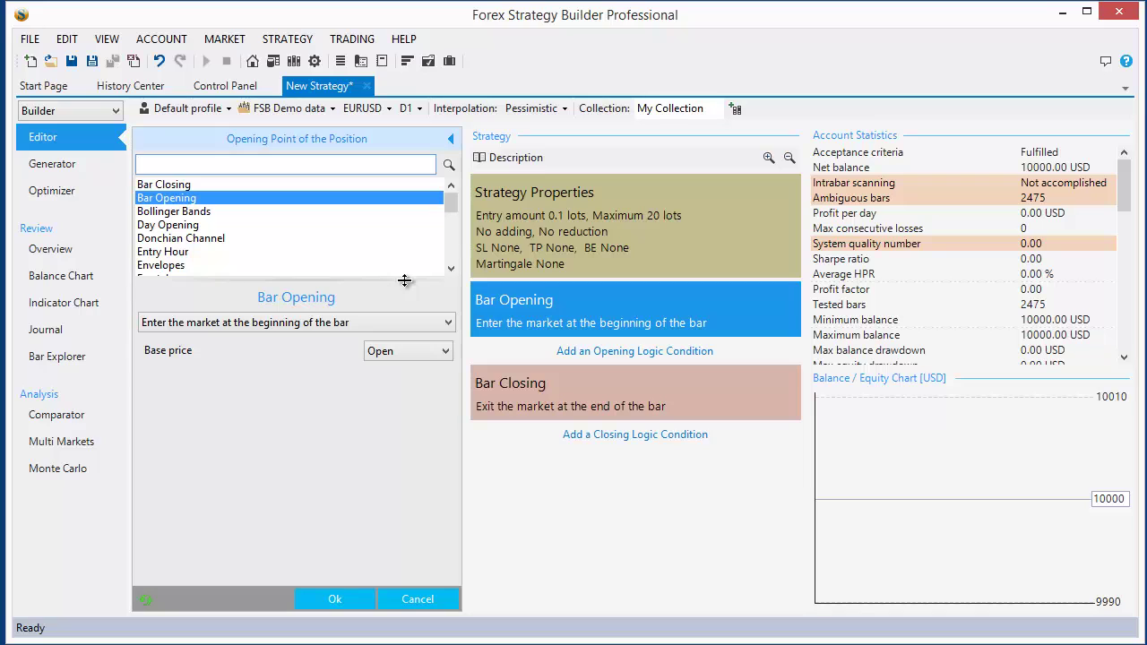
drag(451, 216, 450, 222)
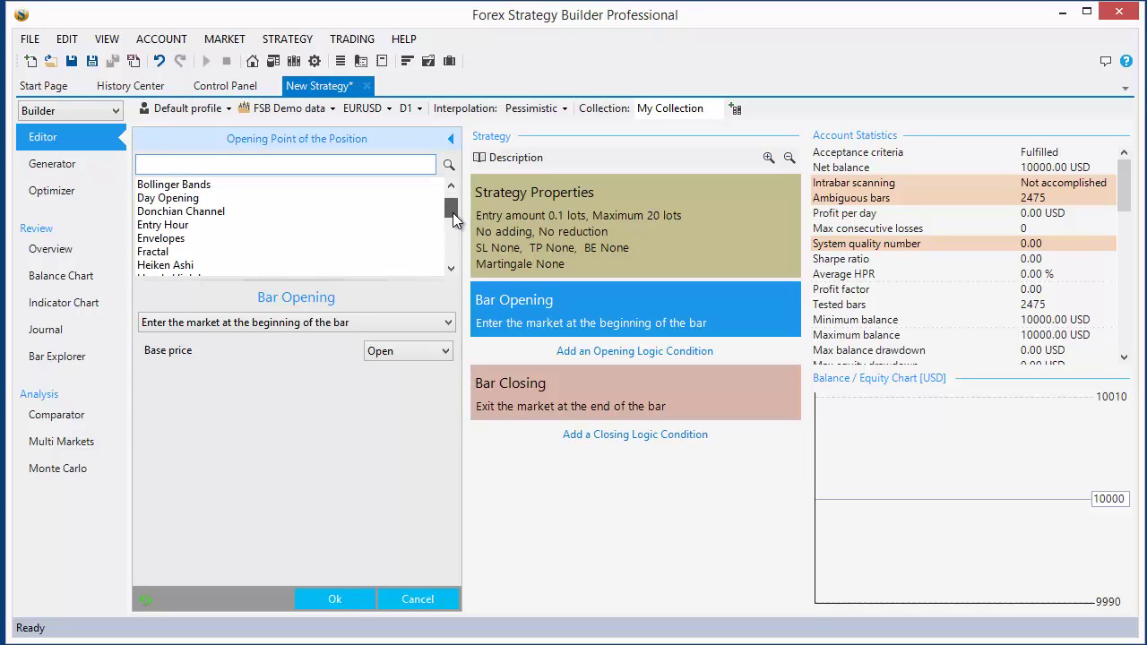
click(159, 254)
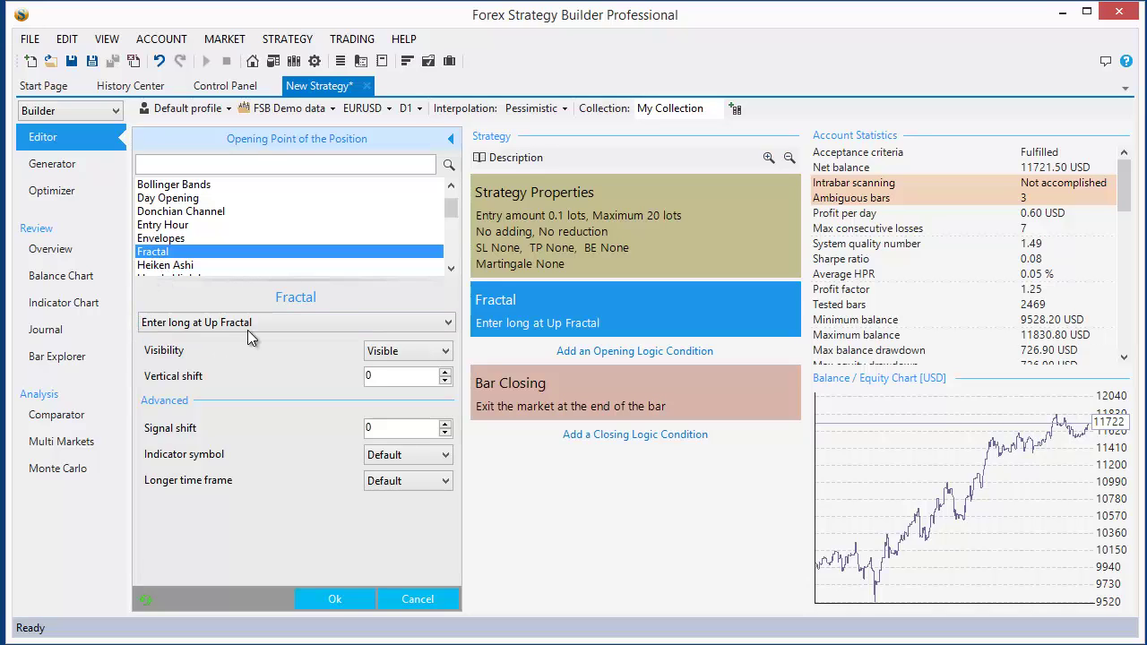
click(358, 322)
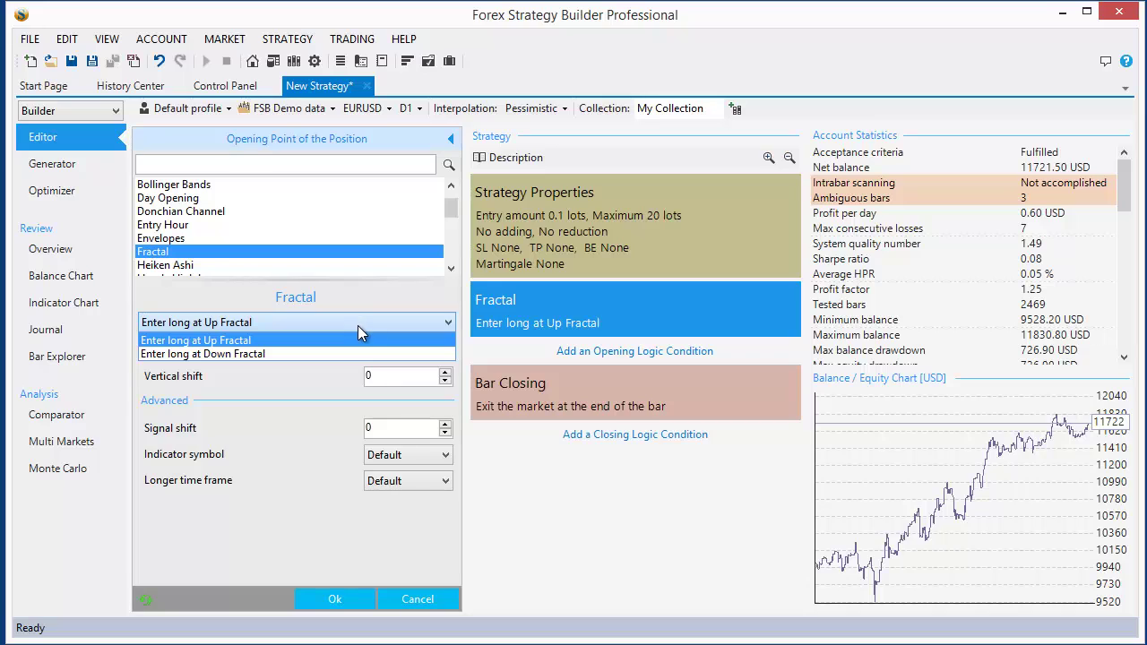
click(345, 344)
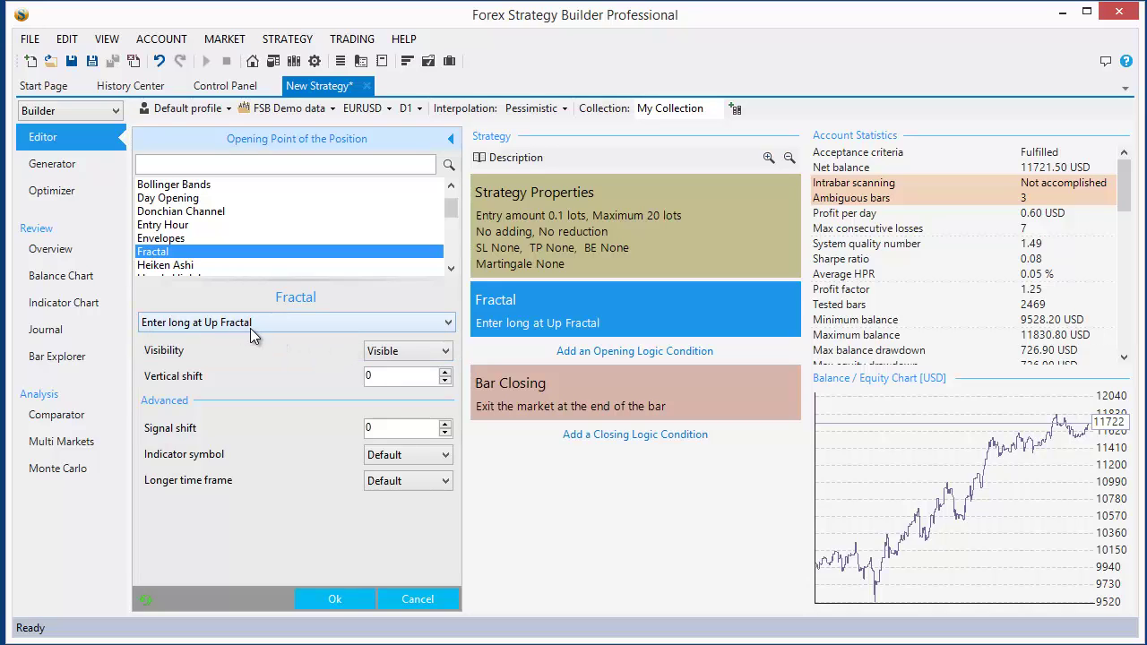
click(319, 600)
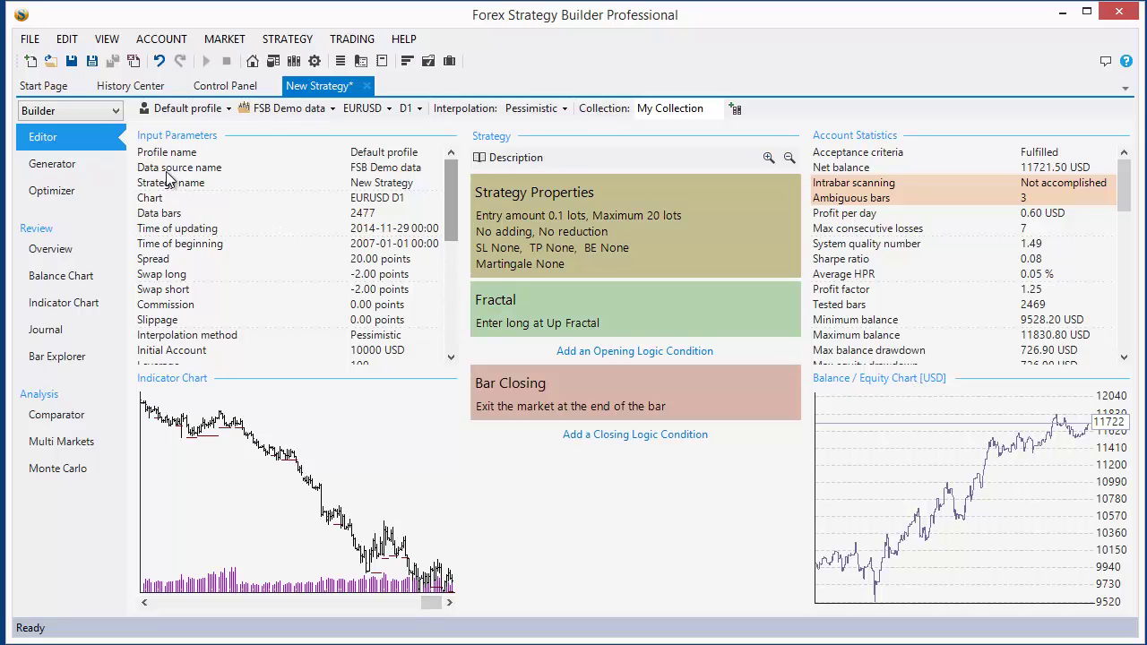
- Run the Generator on the strategy, stop it, and optimize the generated strategy's Take Profit parameter
click(79, 164)
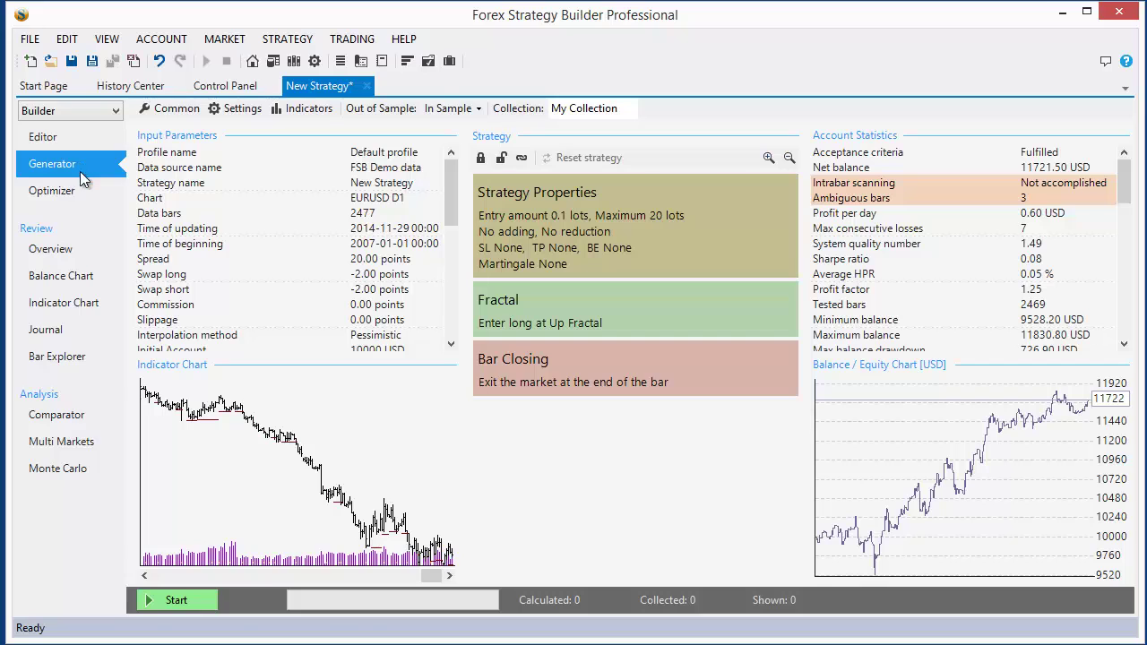
click(158, 595)
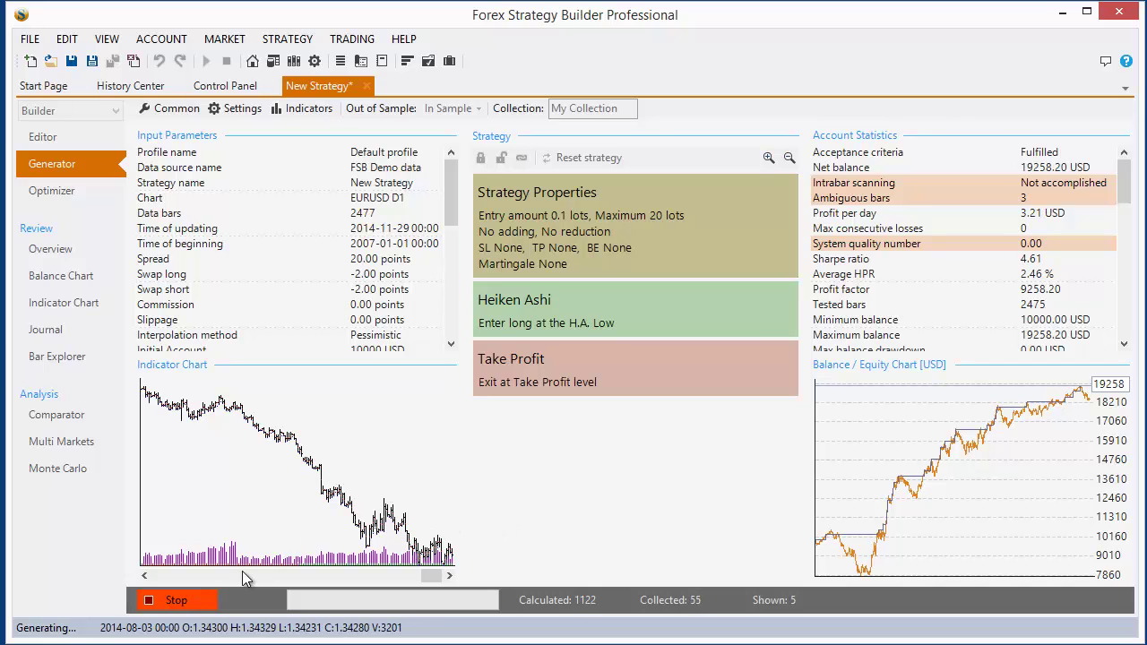
click(180, 603)
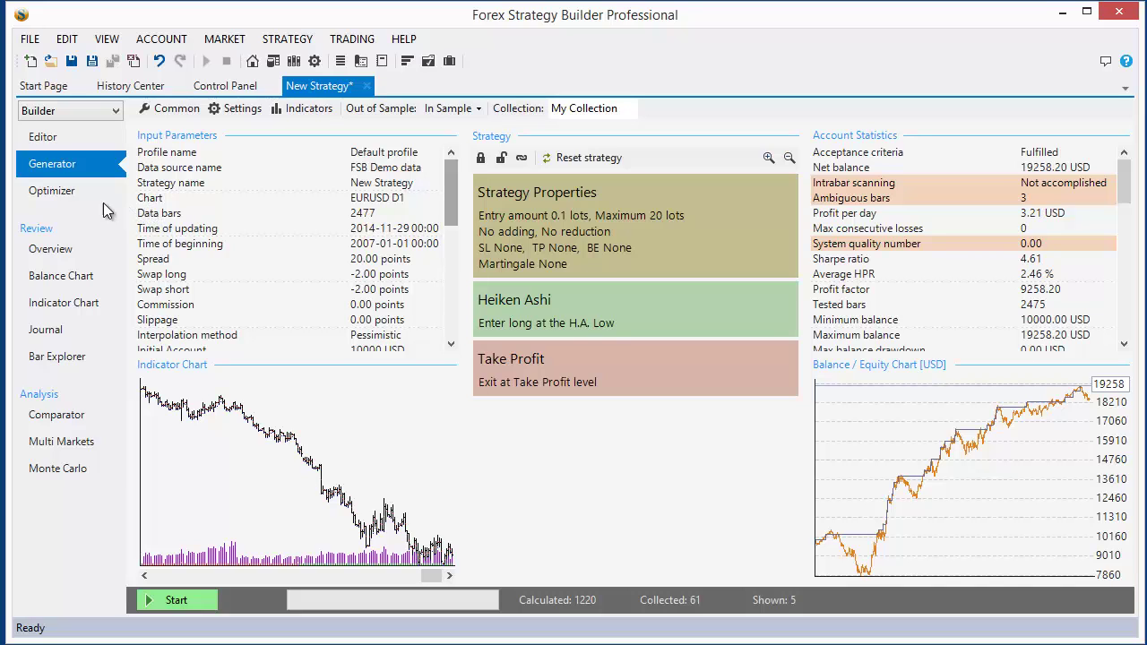
click(73, 193)
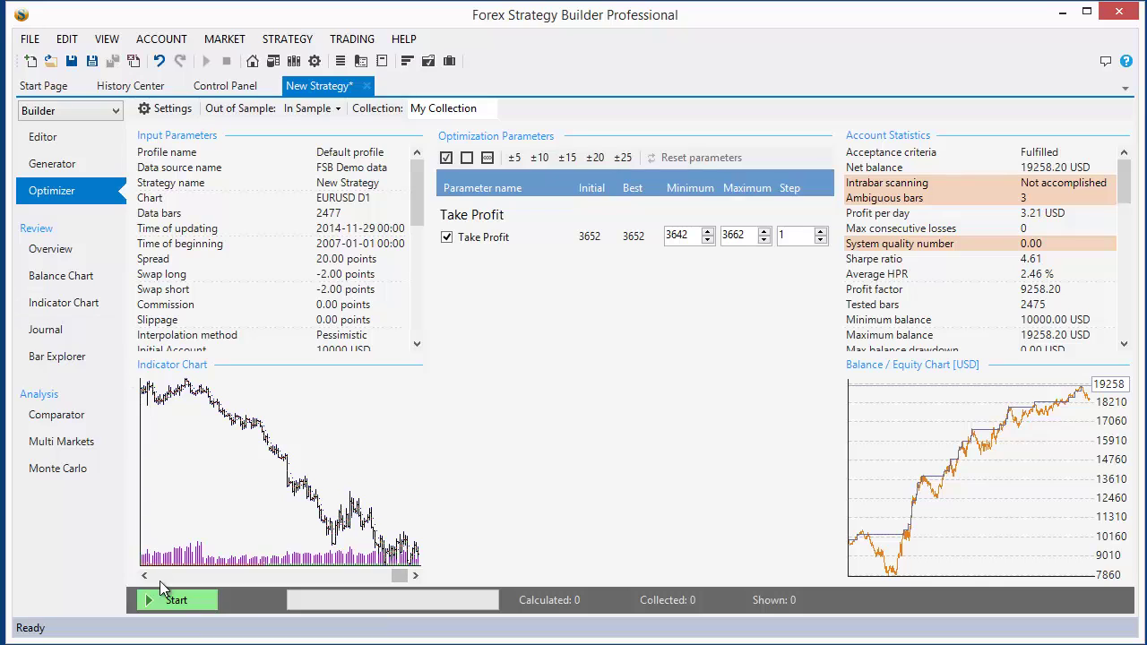
click(163, 600)
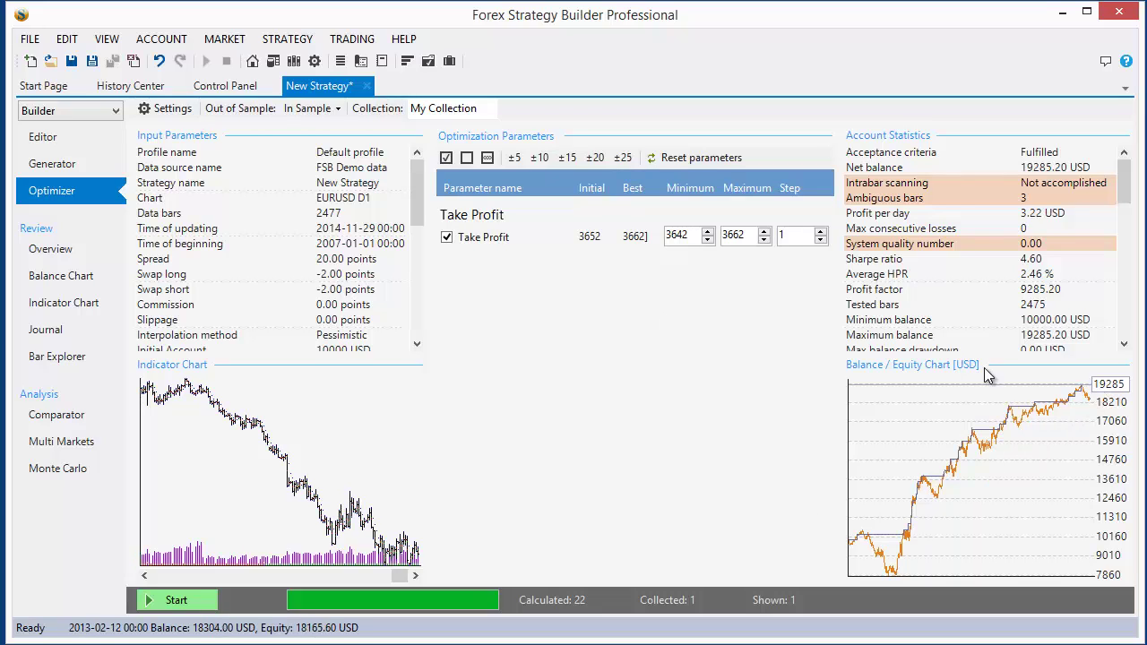
- Review the strategy's overview, balance chart, indicator chart, journal and bar explorer
click(120, 260)
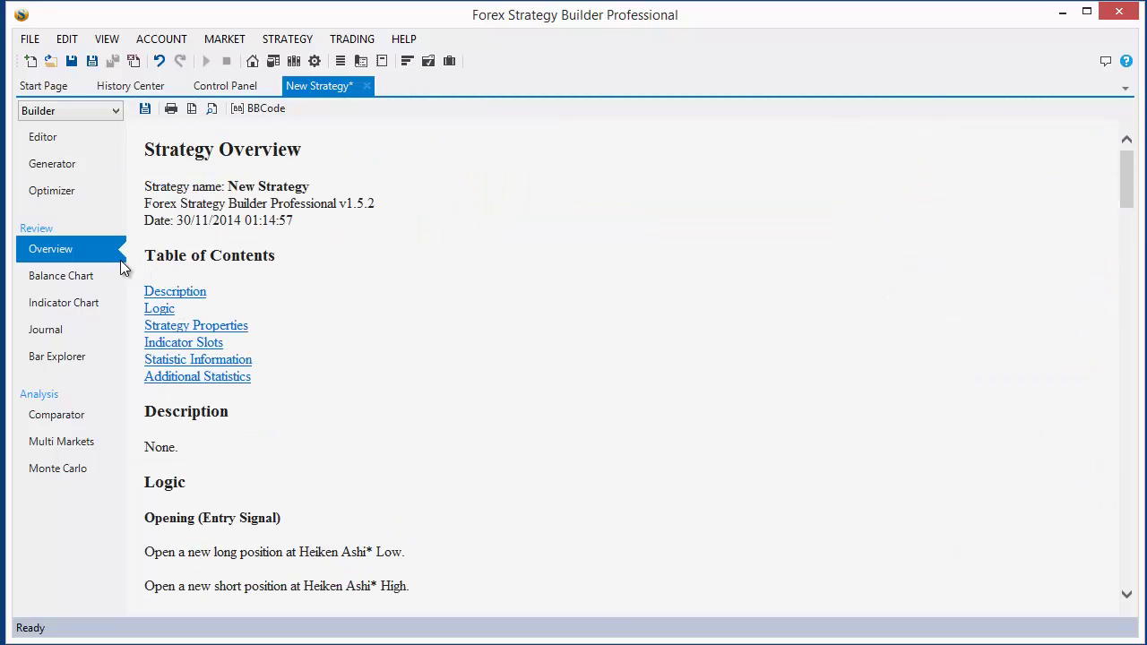
click(104, 279)
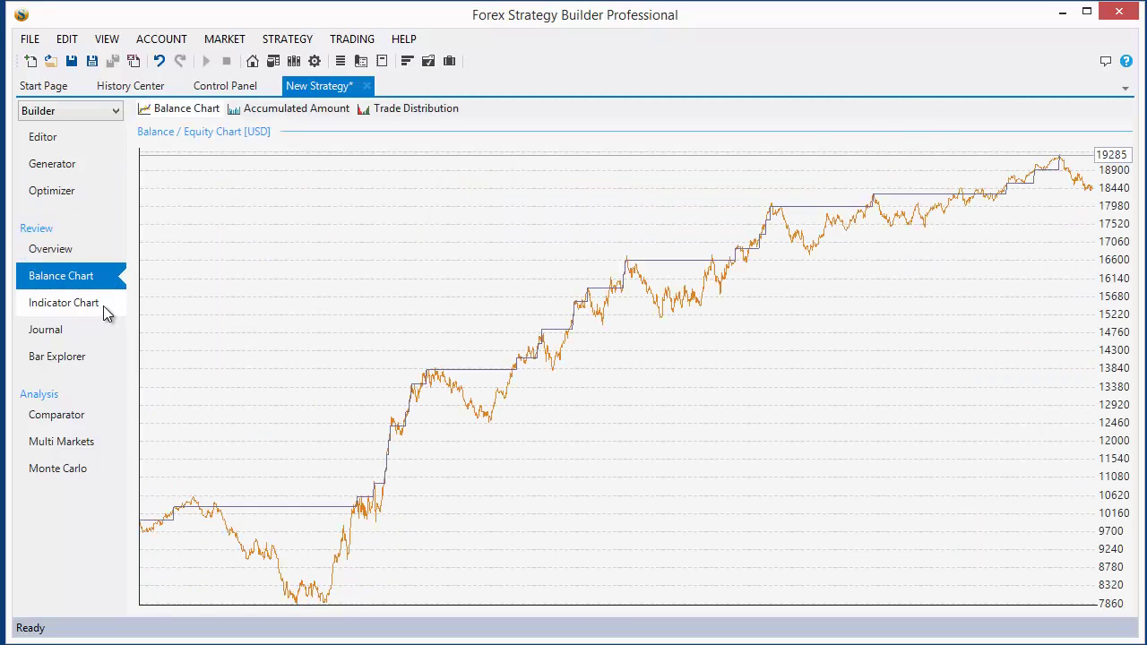
click(103, 306)
click(86, 336)
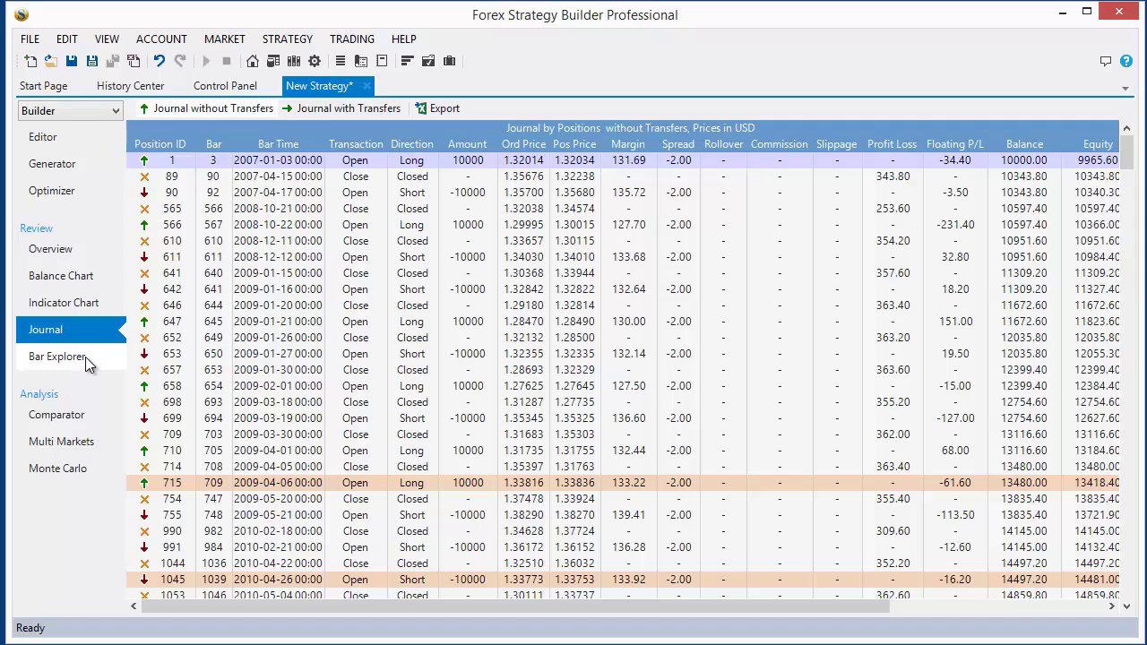
click(85, 357)
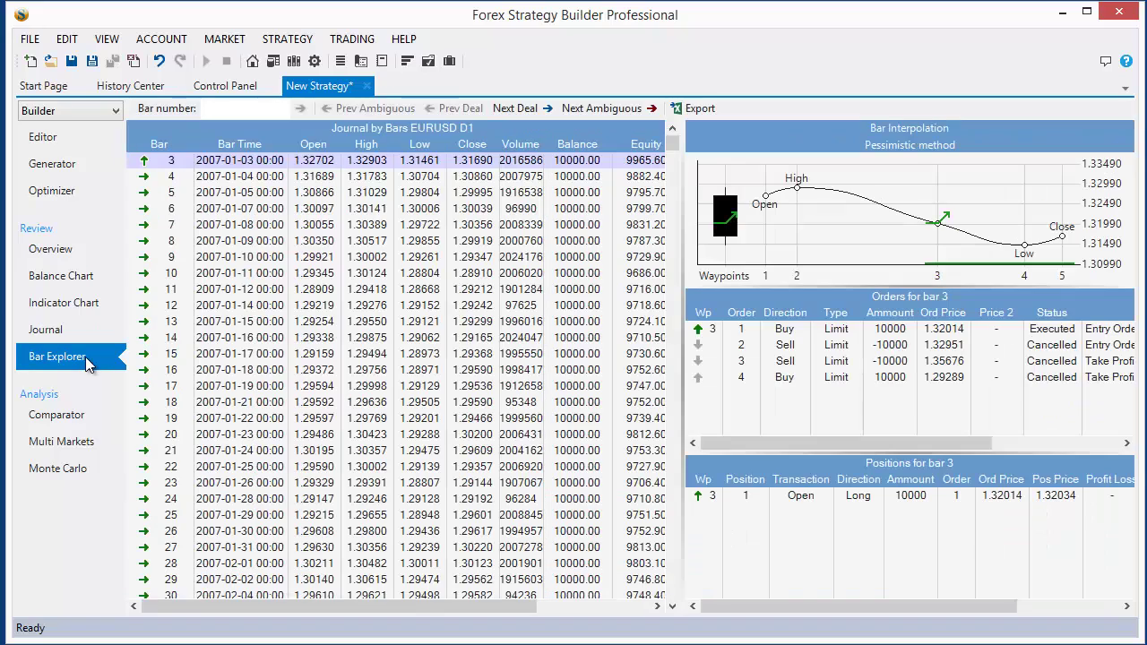
- Look through the strategy's Comparator, Multi Markets and Monte Carlo analysis pages
click(91, 419)
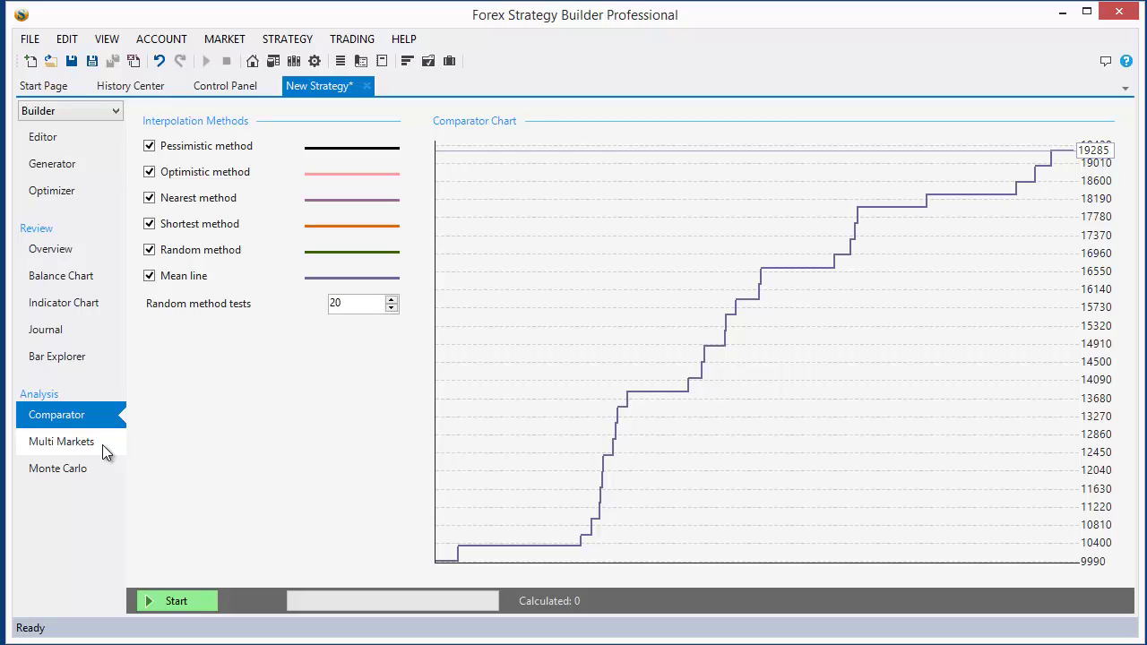
click(102, 445)
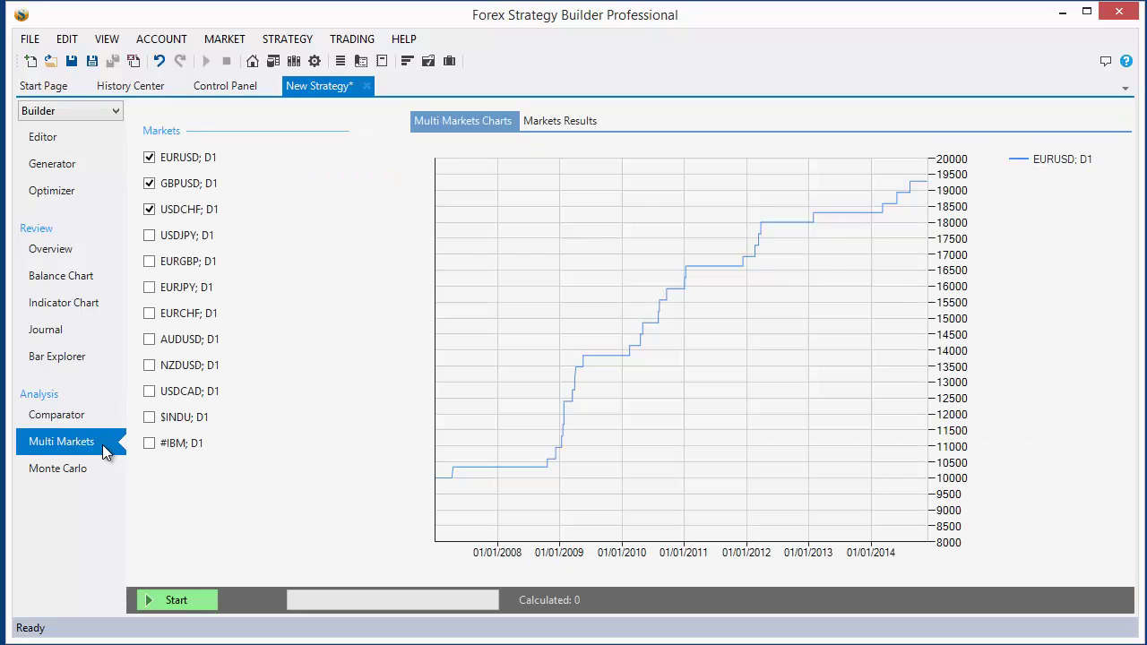
click(95, 473)
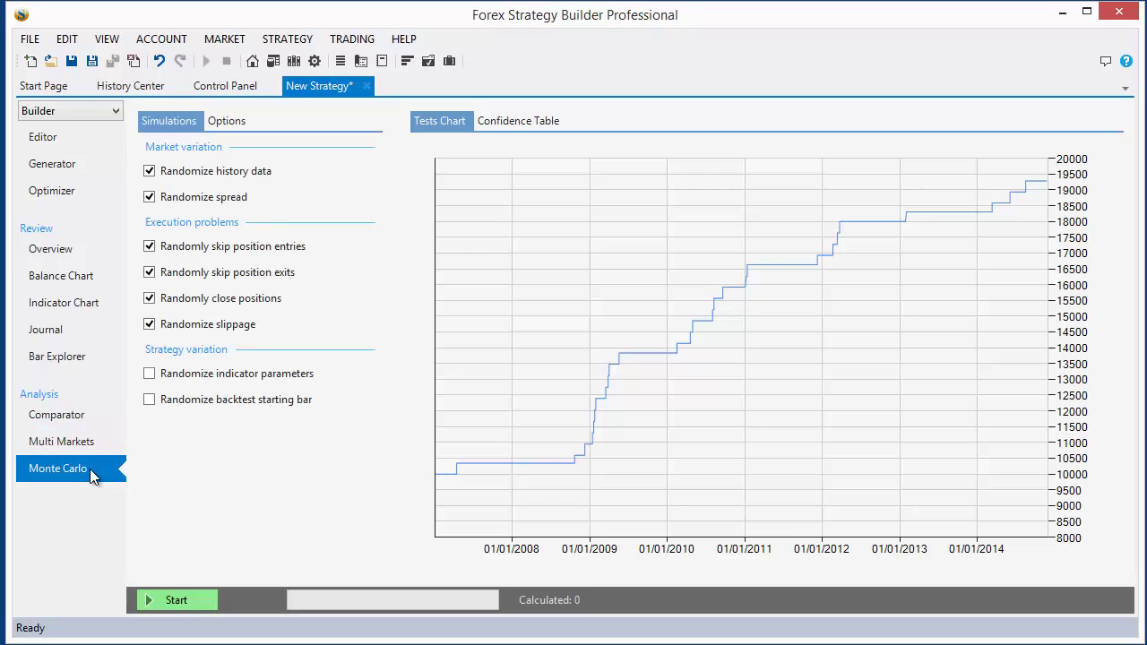